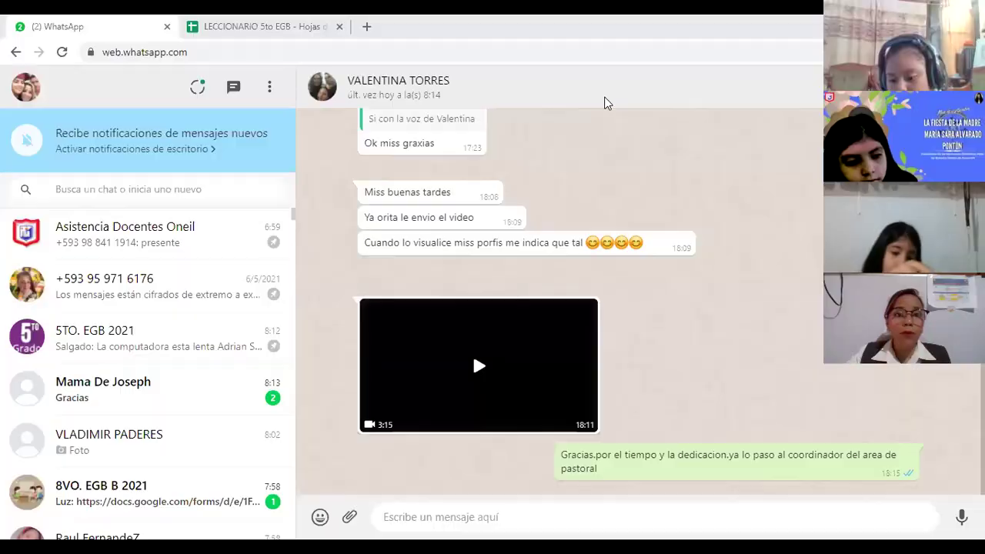
Switch to the LECCIONARIO 5to EGB spreadsheet and enter A under GEOMETRIA for students 1 to 9 (C5:C13) on the MIERCOLES sheet.
click(262, 27)
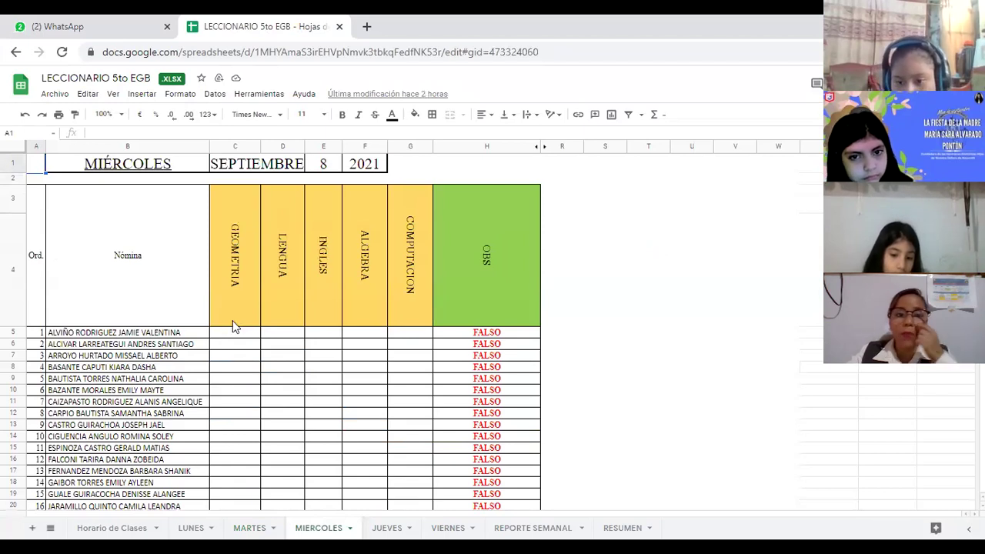
scroll(235, 327, down, 1)
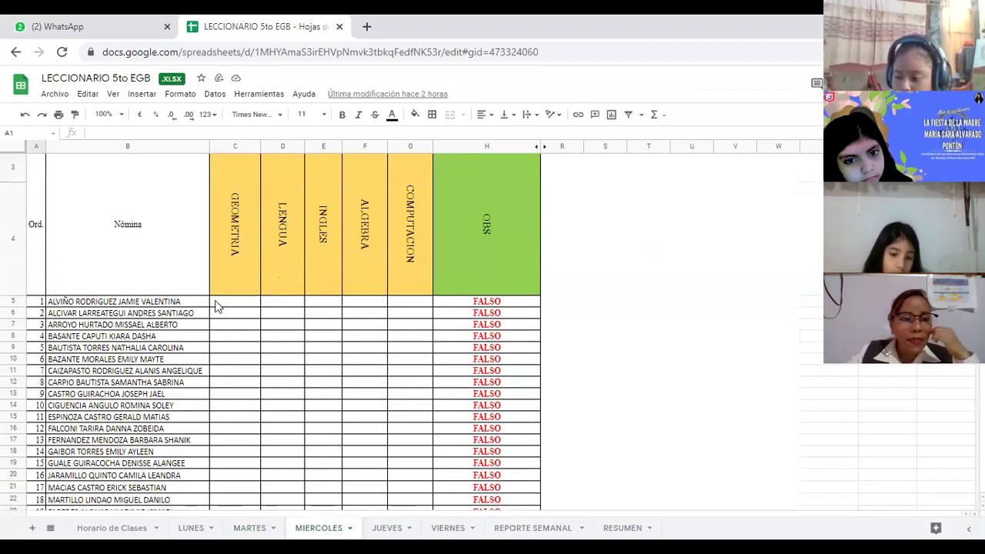
click(226, 304)
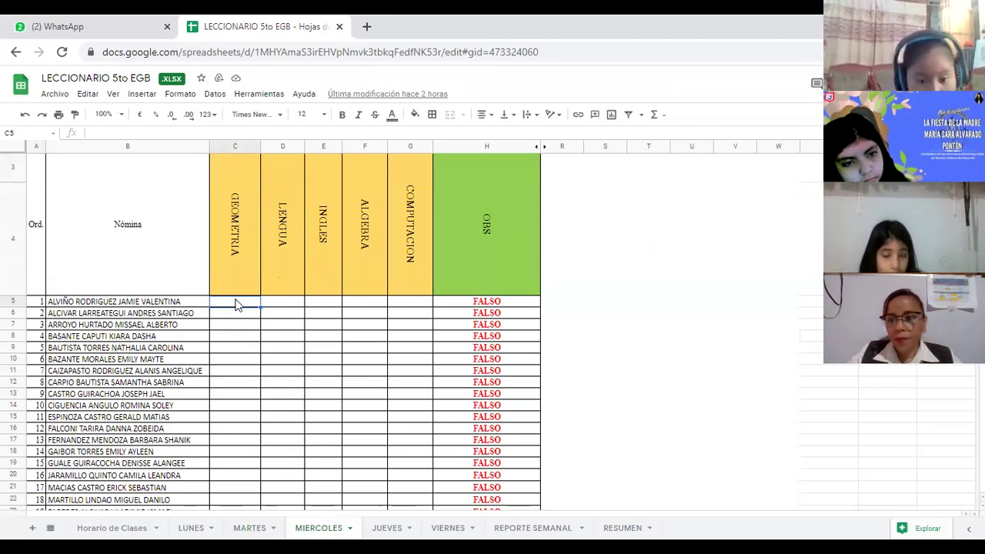
text(A)
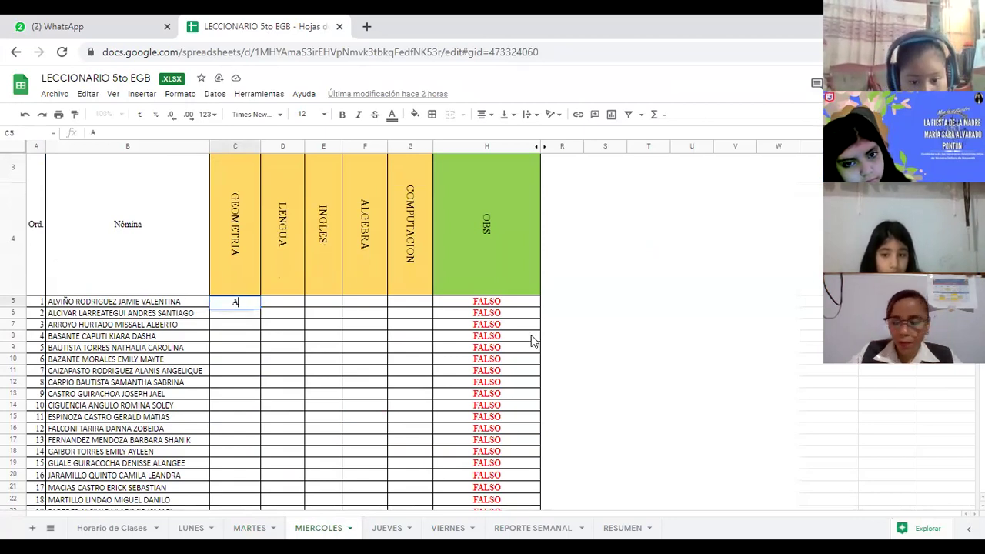
key(Return)
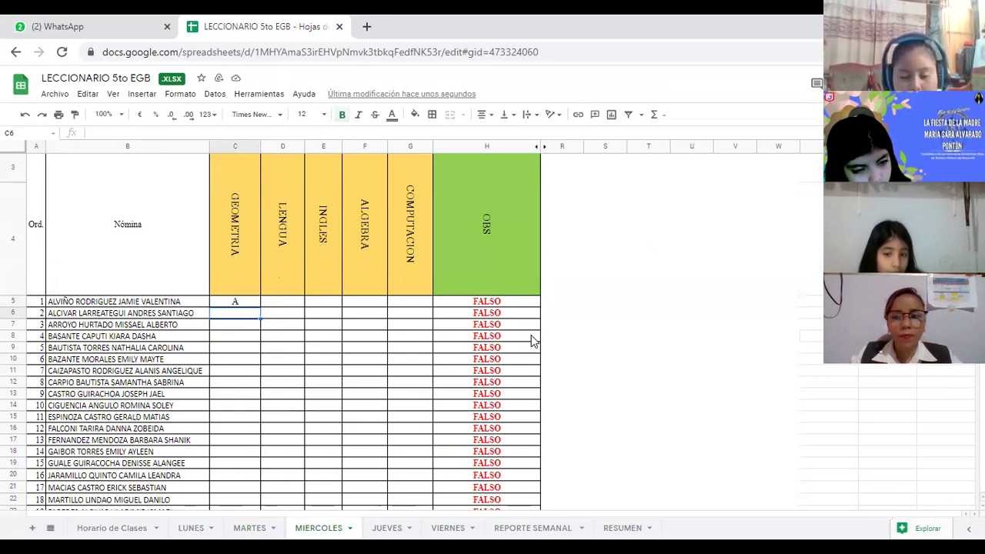
text(A)
key(Return)
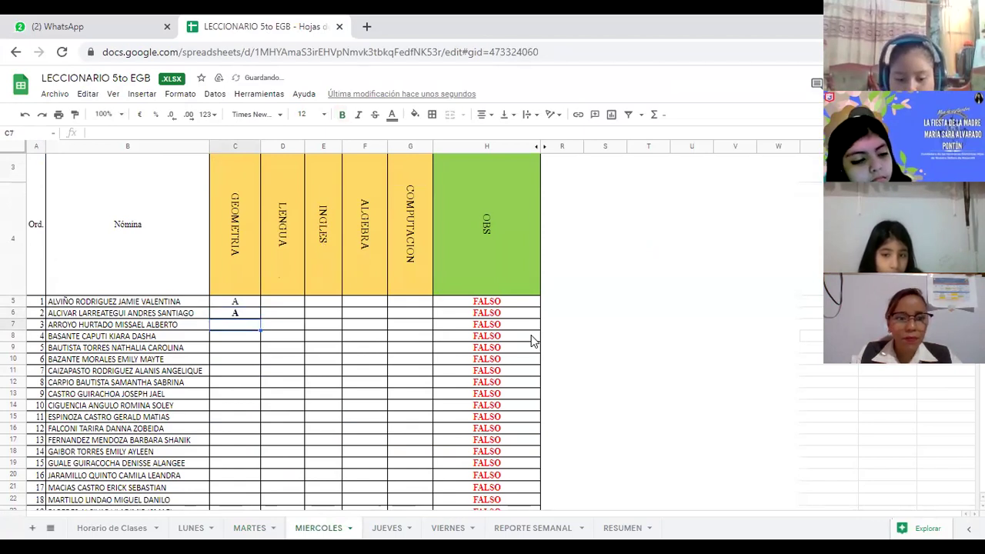
text(A)
key(Return)
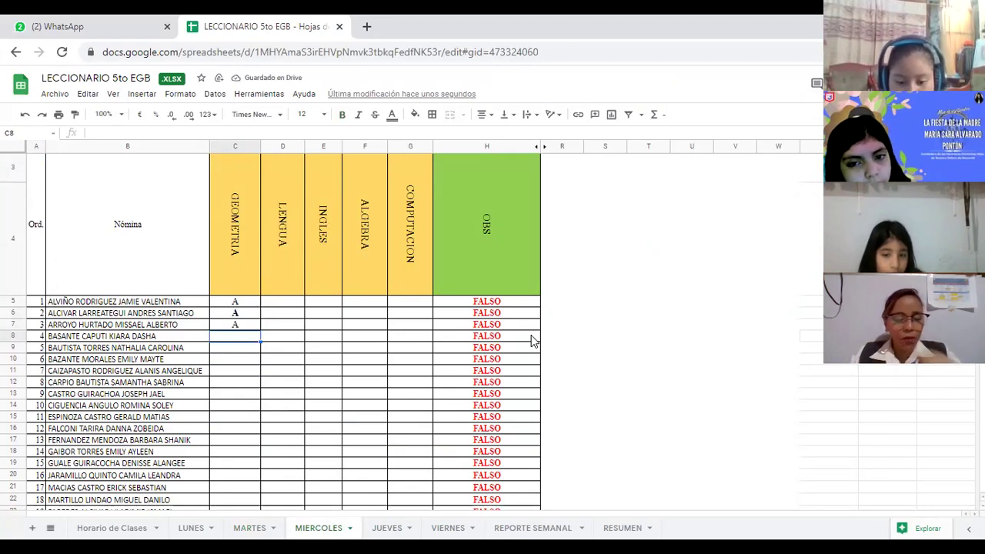
text(A)
key(Return)
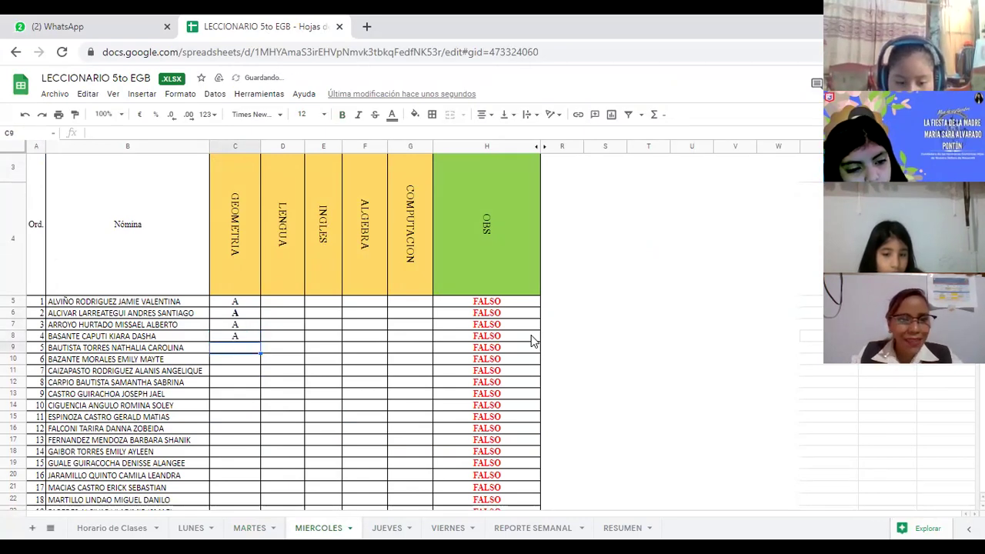
text(A)
key(Return)
text(A)
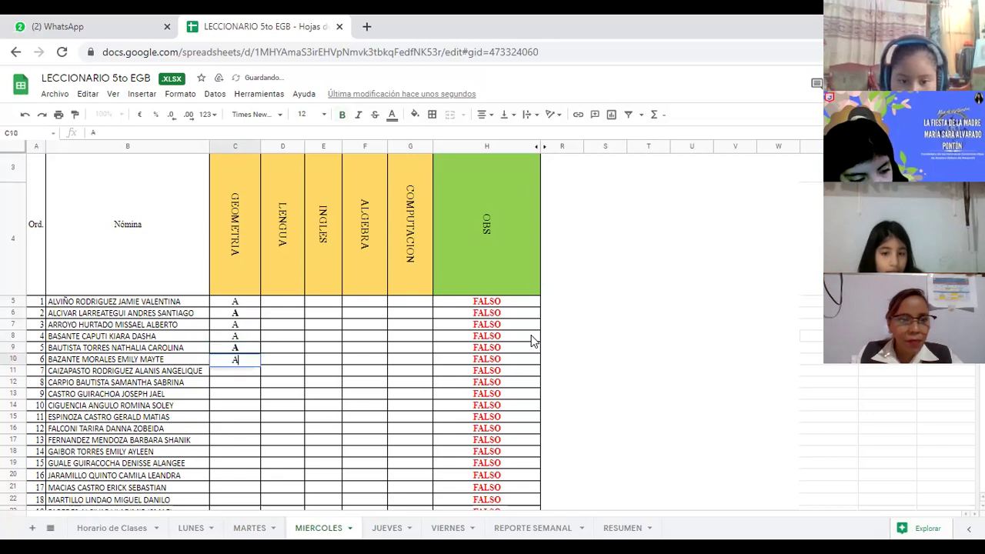
key(Return)
text(A)
key(Return)
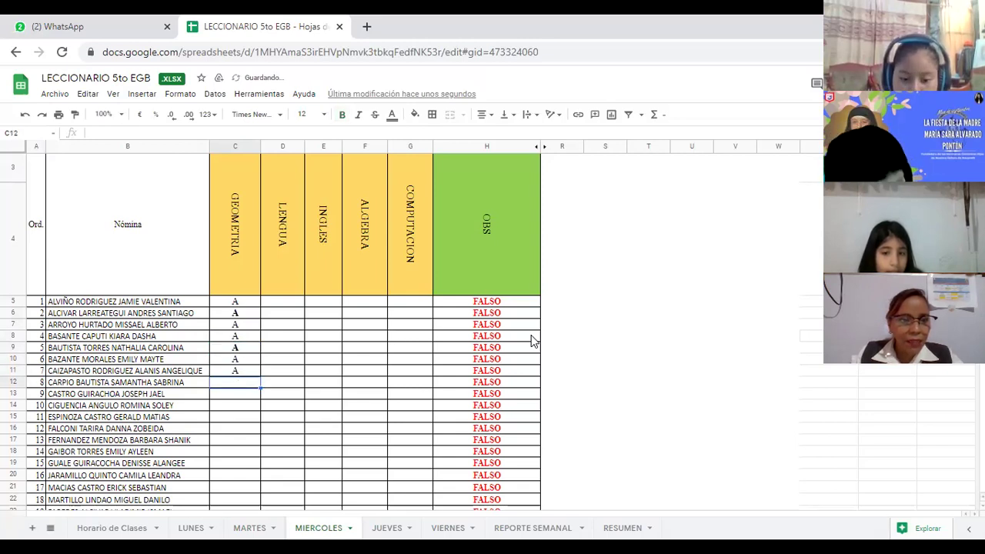
text(A)
key(Return)
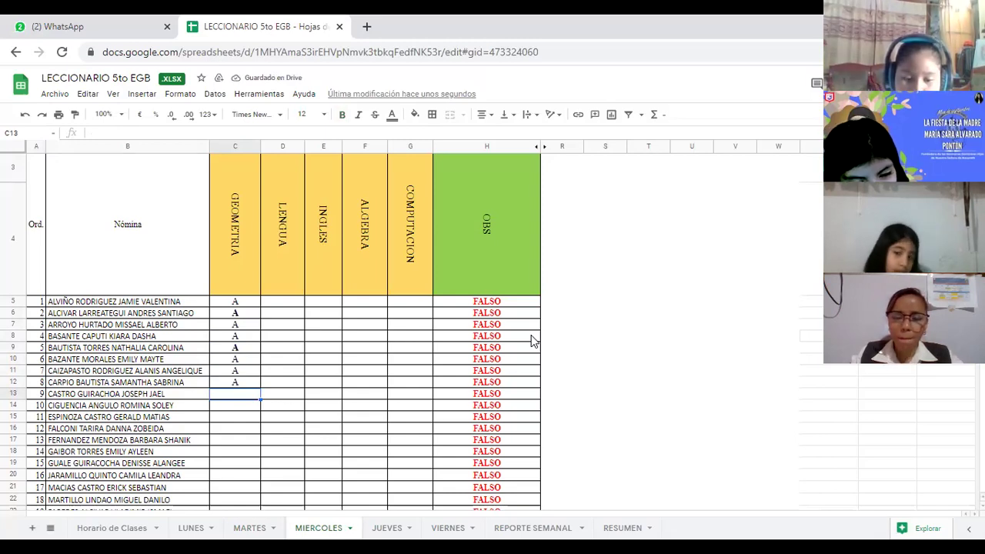
text(A)
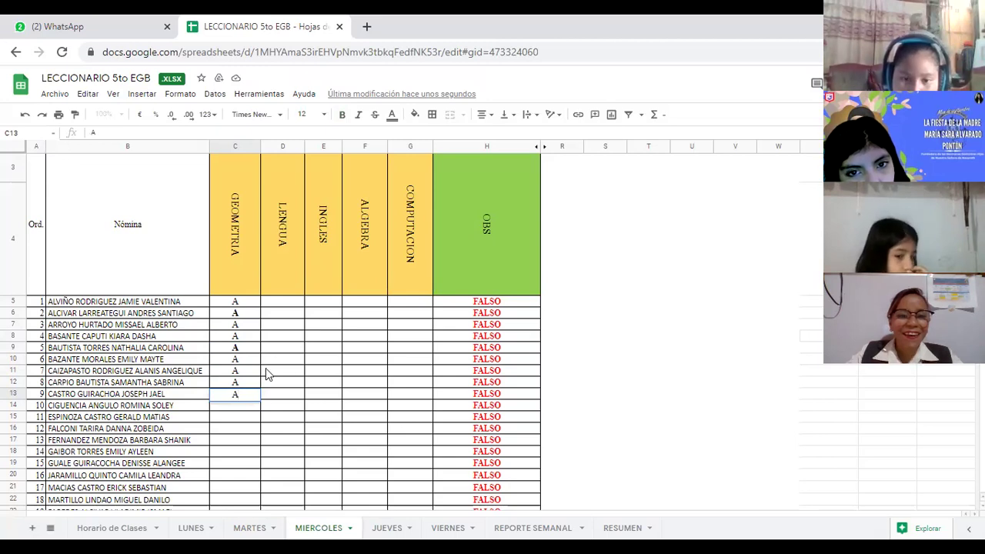
scroll(263, 376, down, 2)
scroll(263, 375, down, 1)
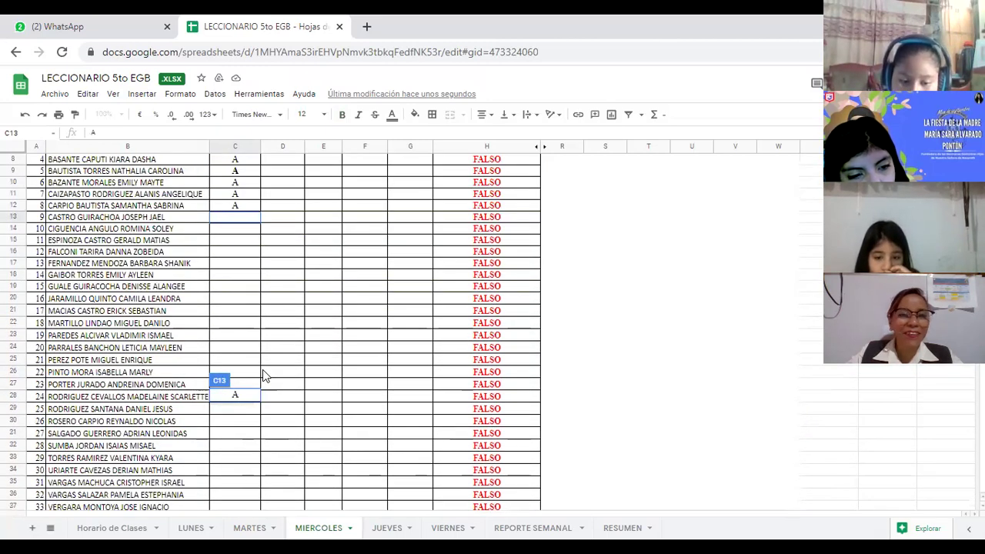
click(239, 222)
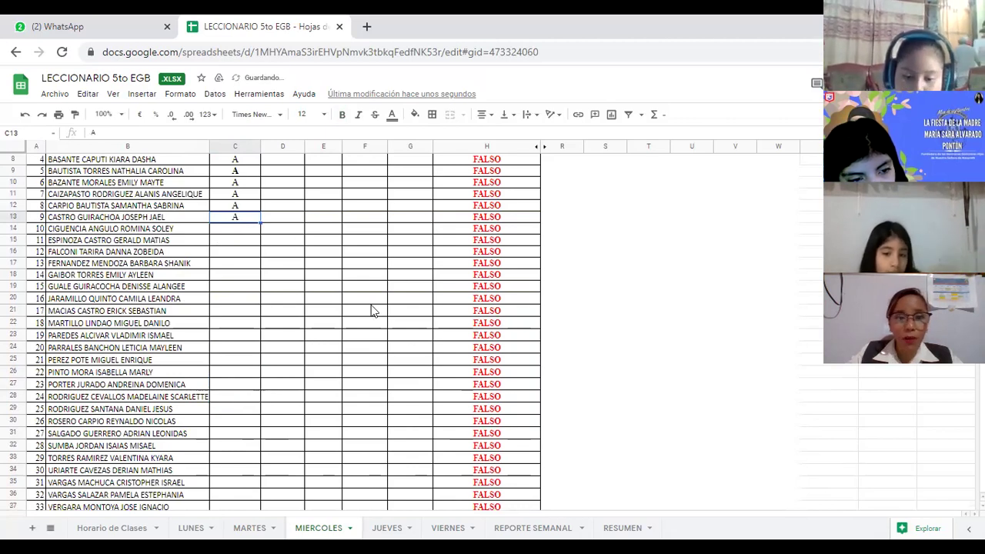
Enter A under GEOMETRIA for students 10 to 26, filling cells C14 to C30 one by one.
click(236, 230)
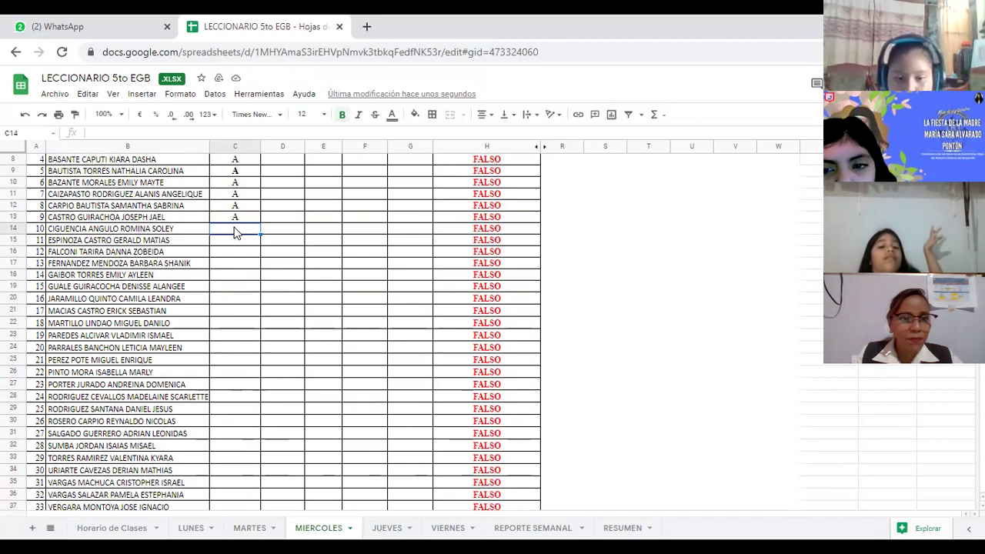
text(A)
key(Return)
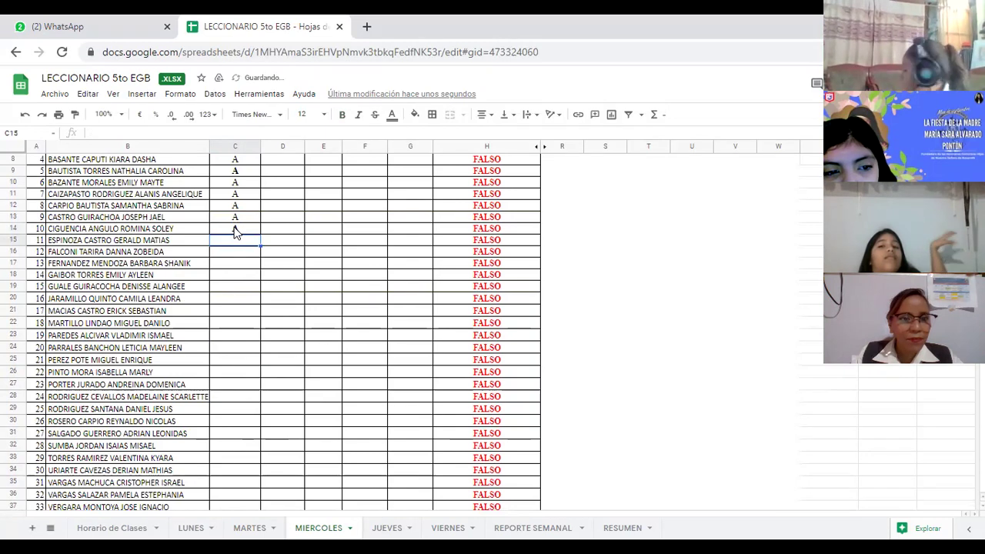
text(A)
key(Return)
text(A)
key(Return)
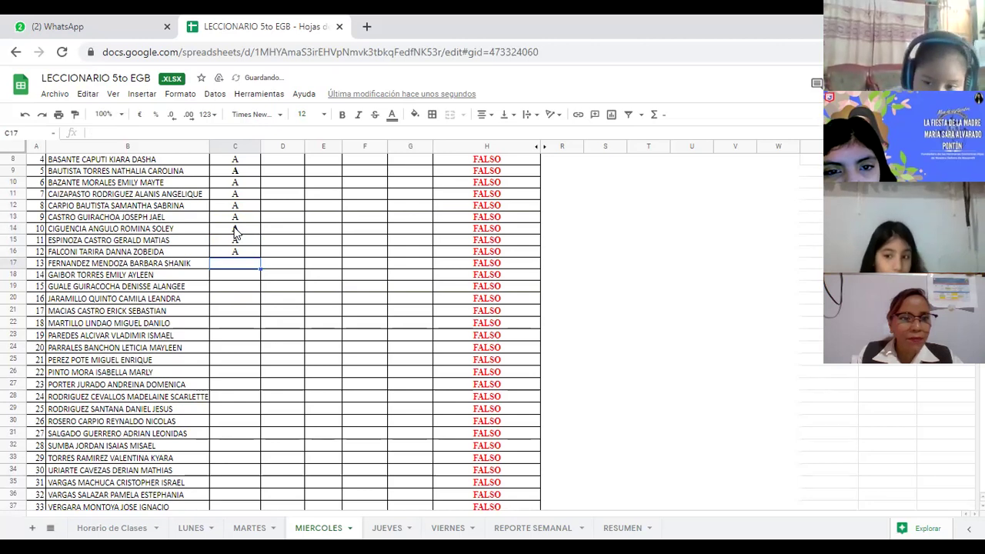
text(A)
key(Return)
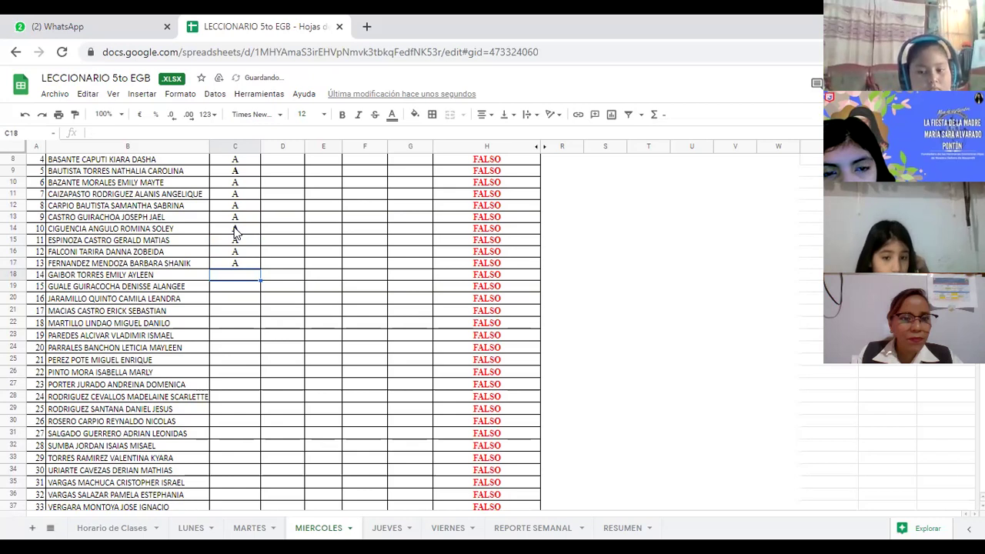
text(A)
key(Return)
text(A)
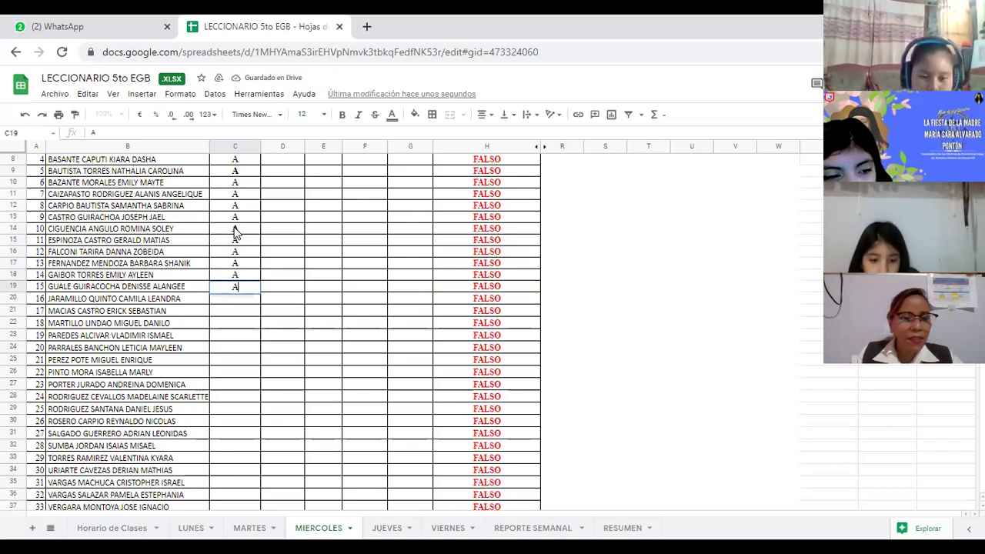
key(Return)
text(A)
key(Return)
text(A)
key(Return)
text(A)
key(Return)
text(A)
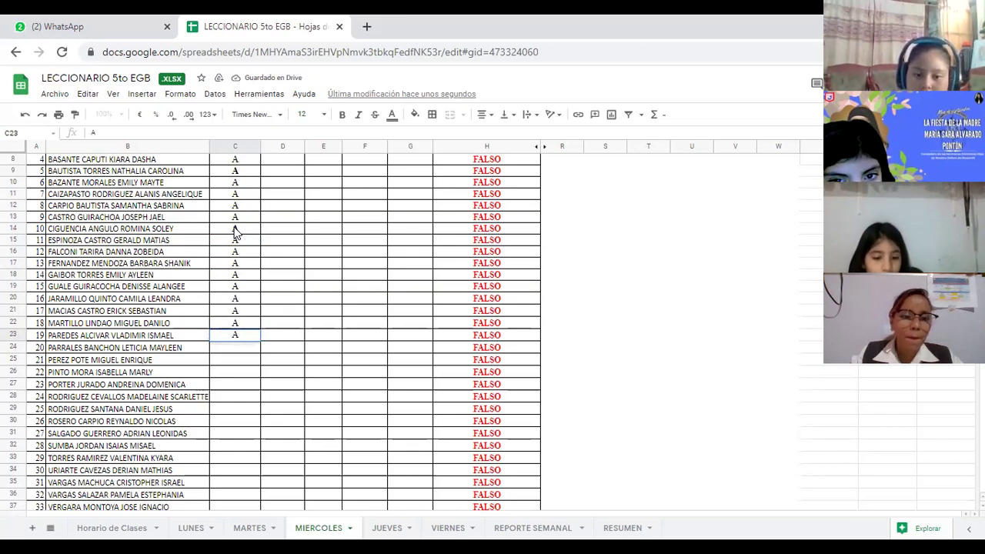
key(Return)
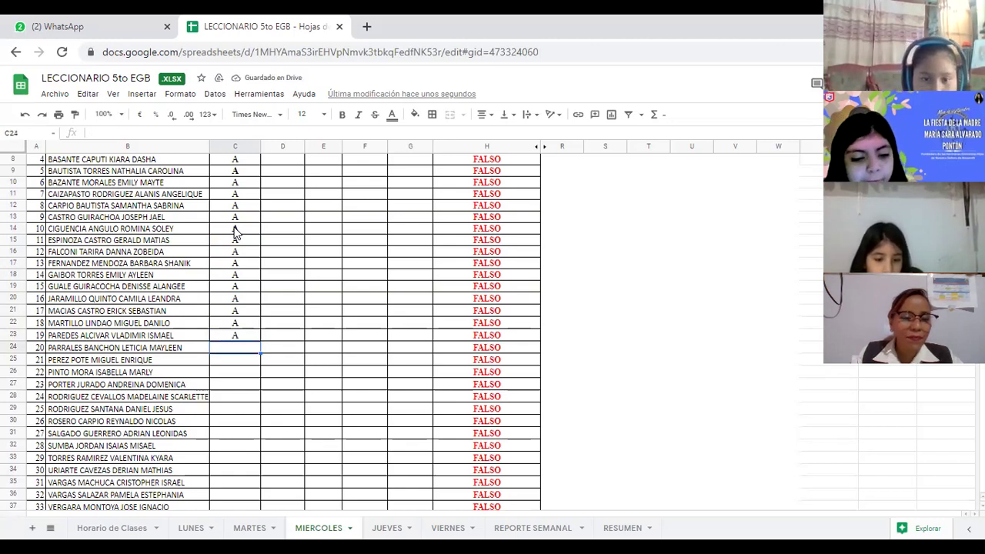
text(A)
key(Return)
text(A)
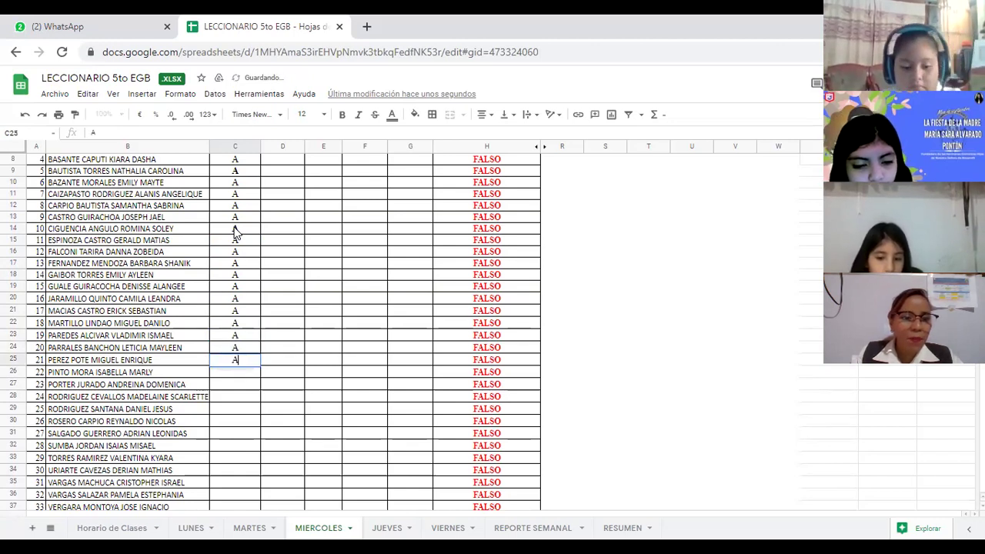
key(Return)
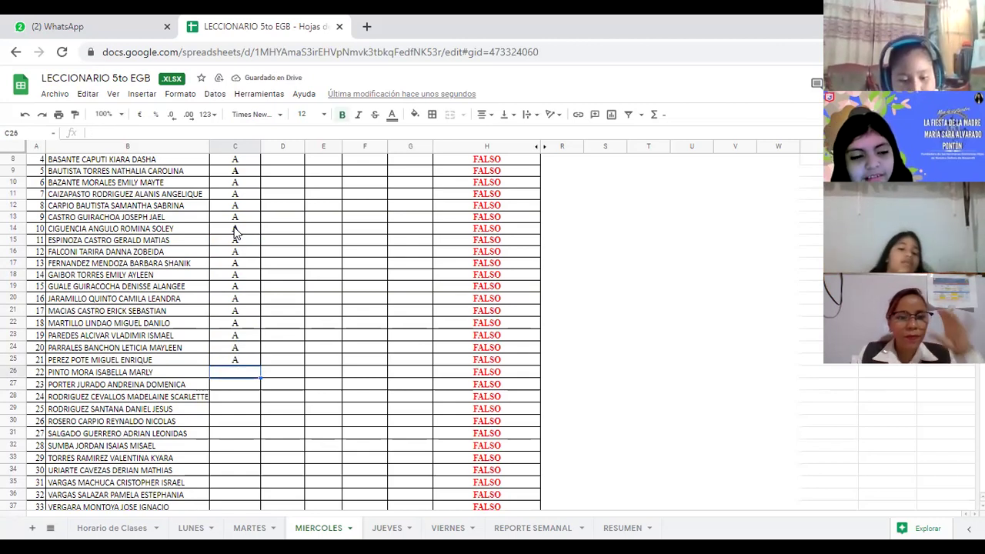
text(A)
key(Return)
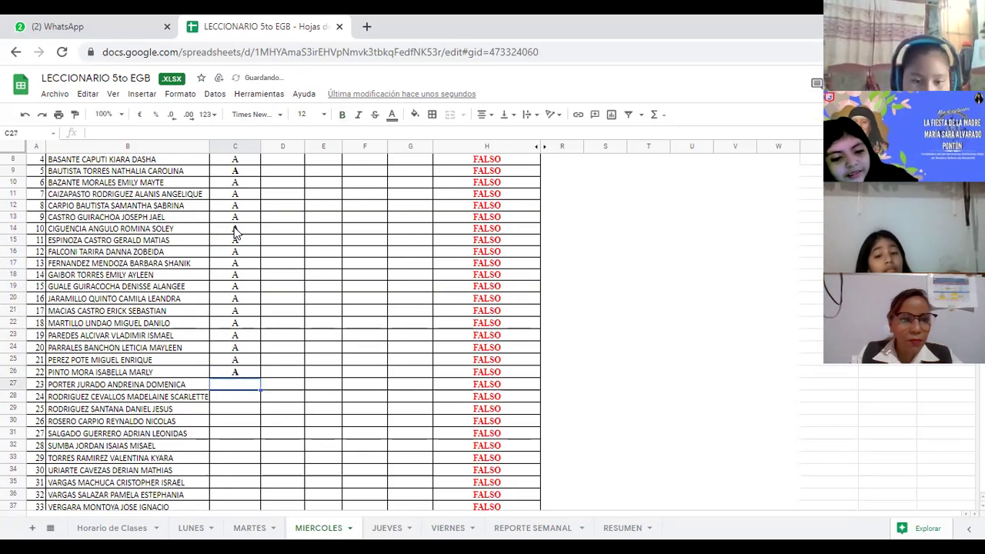
text(A)
key(Return)
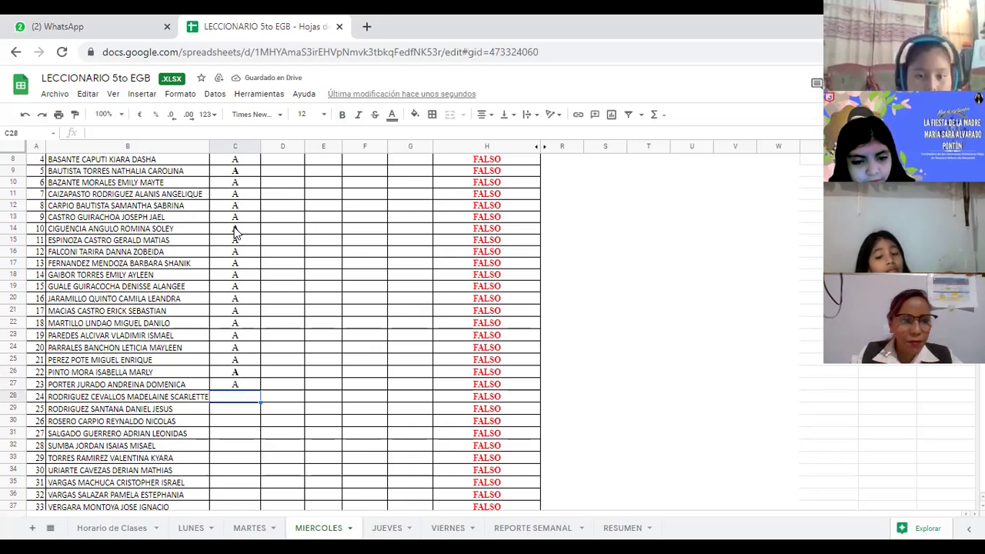
text(A)
key(Return)
text(A)
key(Return)
text(A)
key(Return)
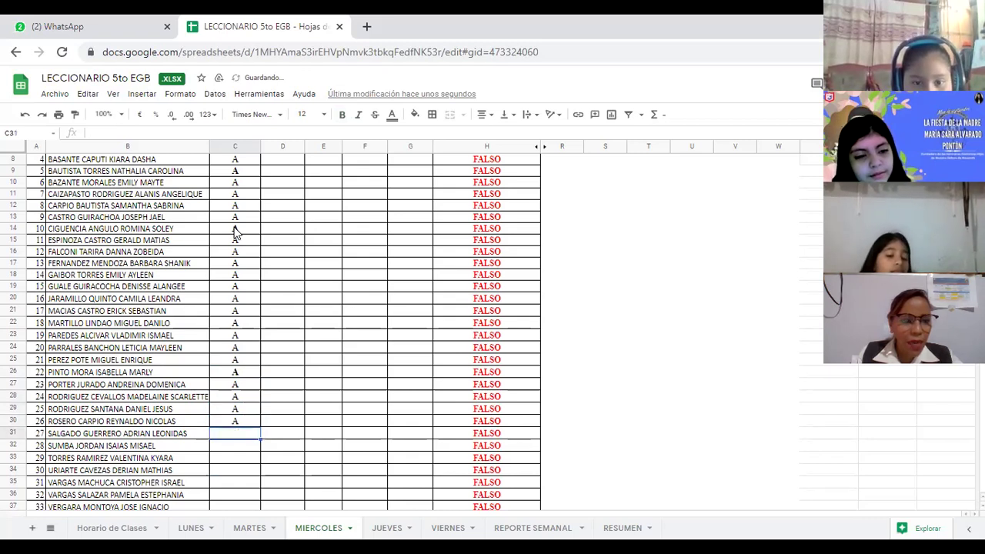
Enter AT under GEOMETRIA for student 27 (C31) and A for students 28 to 34 (C32:C38).
text(AT)
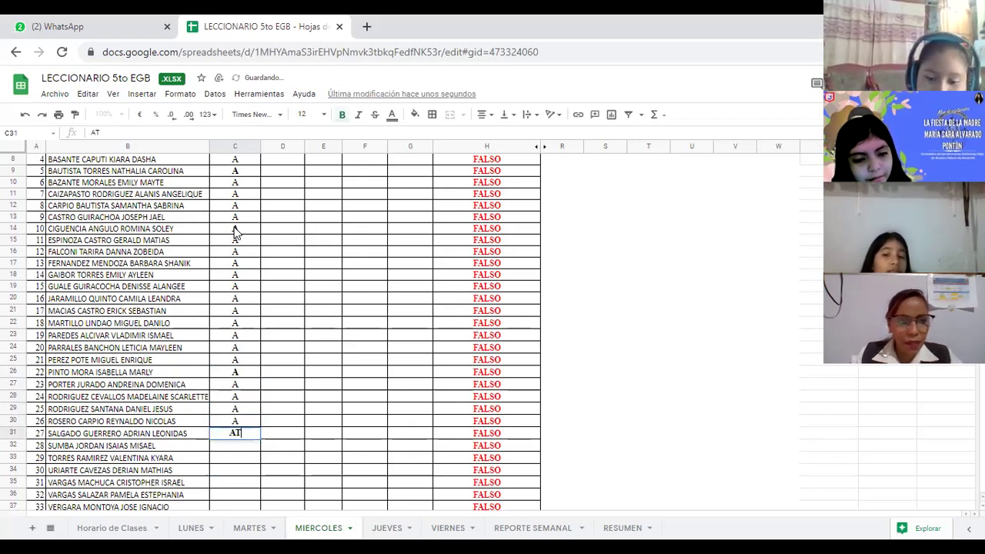
key(Return)
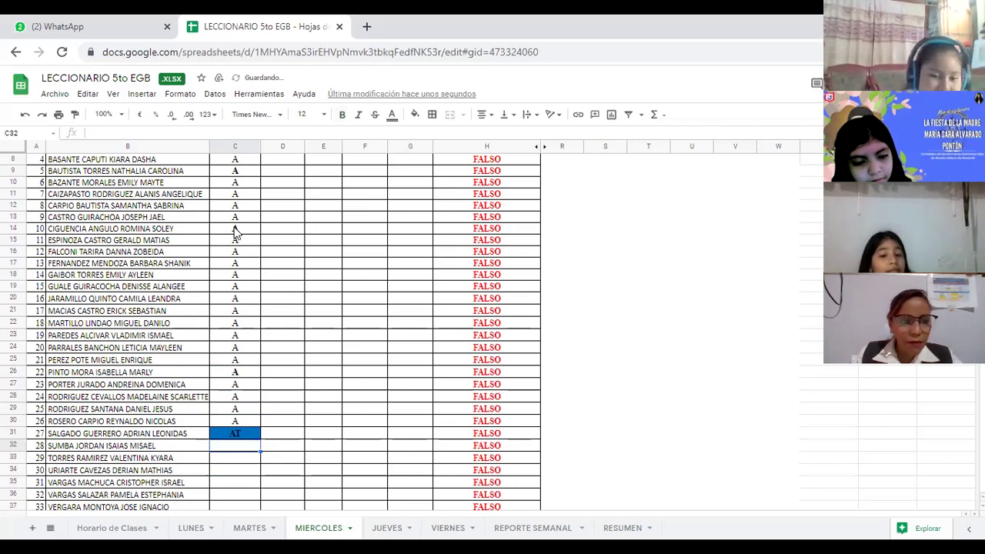
text(A)
key(Return)
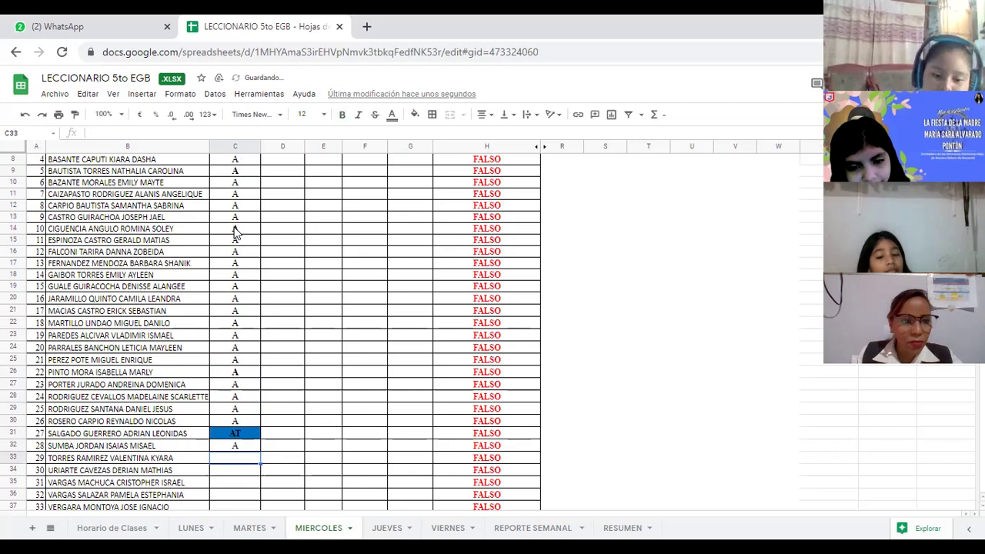
text(A)
key(Return)
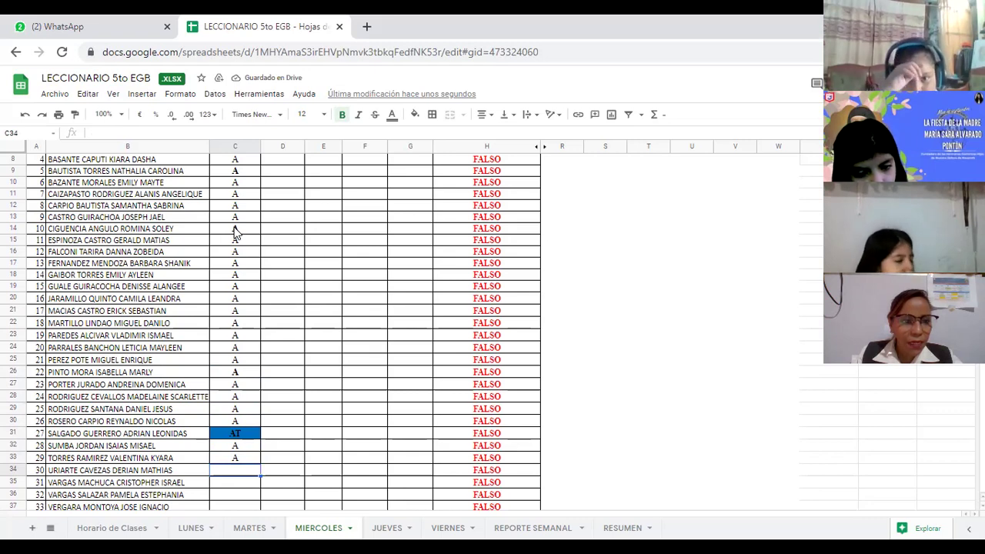
text(A)
key(Return)
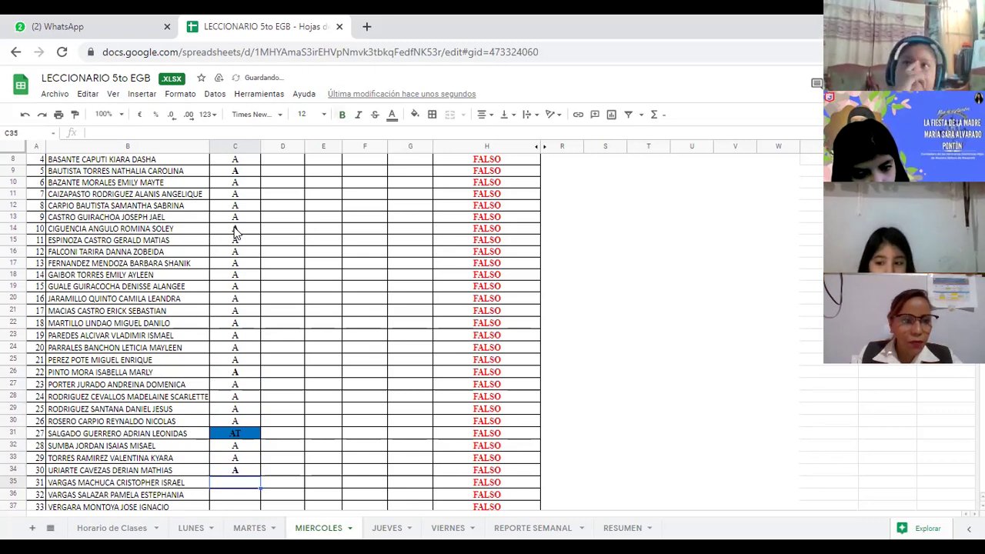
text(A)
key(Return)
text(A)
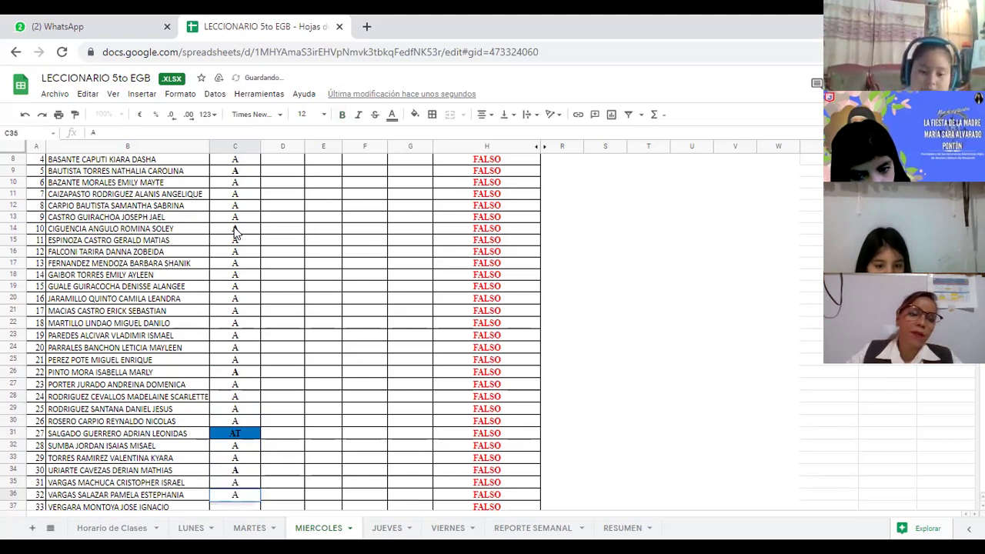
scroll(236, 230, down, 4)
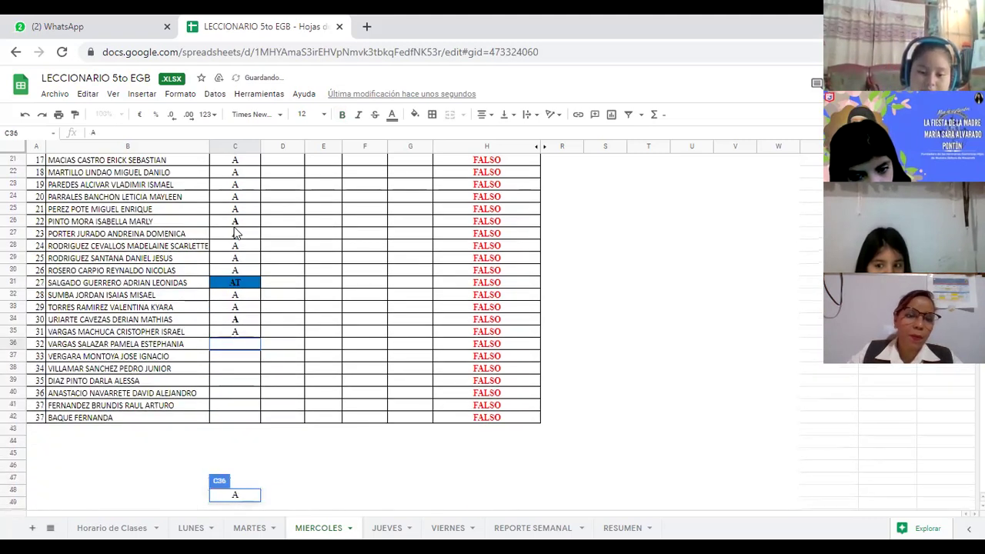
click(239, 349)
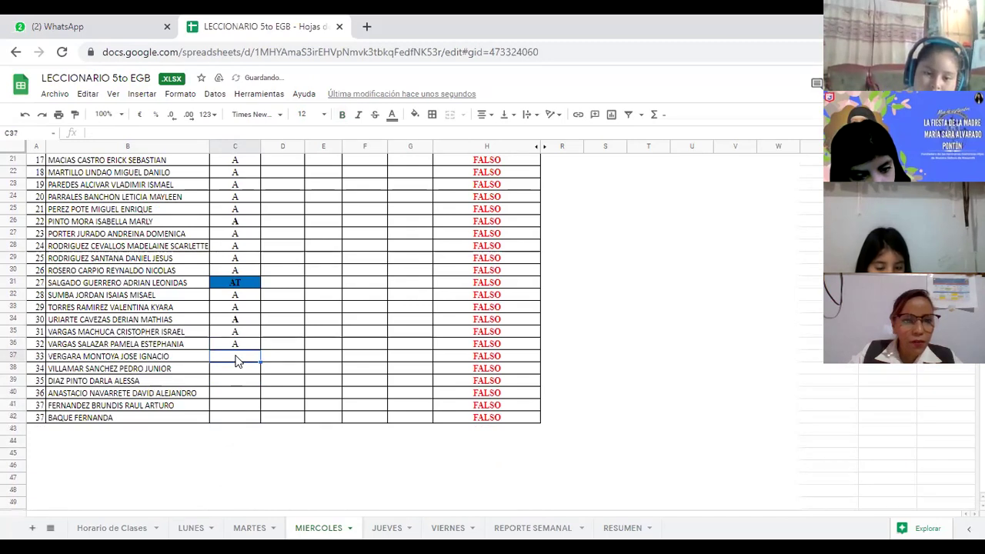
text(A)
key(Return)
text(A)
key(Return)
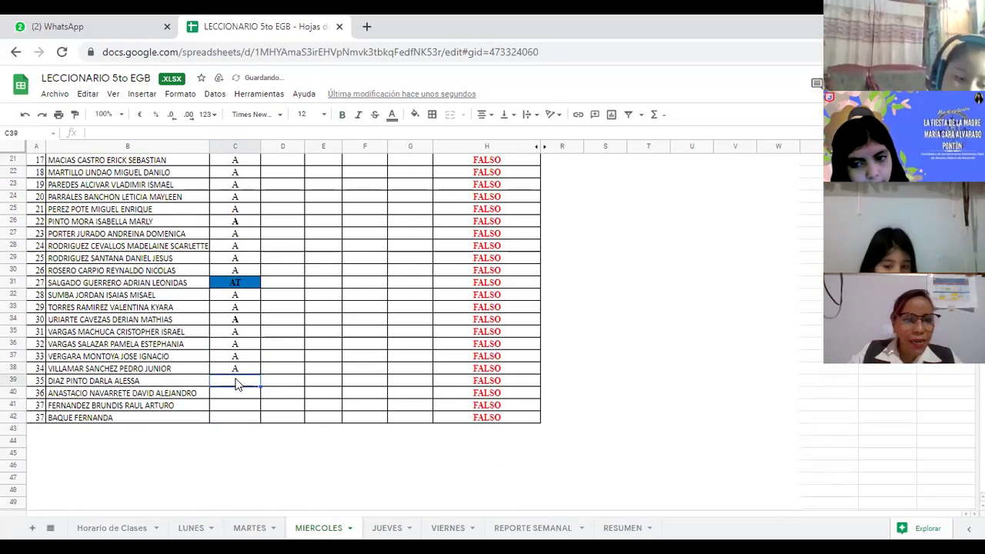
Enter A under GEOMETRIA for the last four students on the MIERCOLES sheet, filling cells C39 to C42.
text(A)
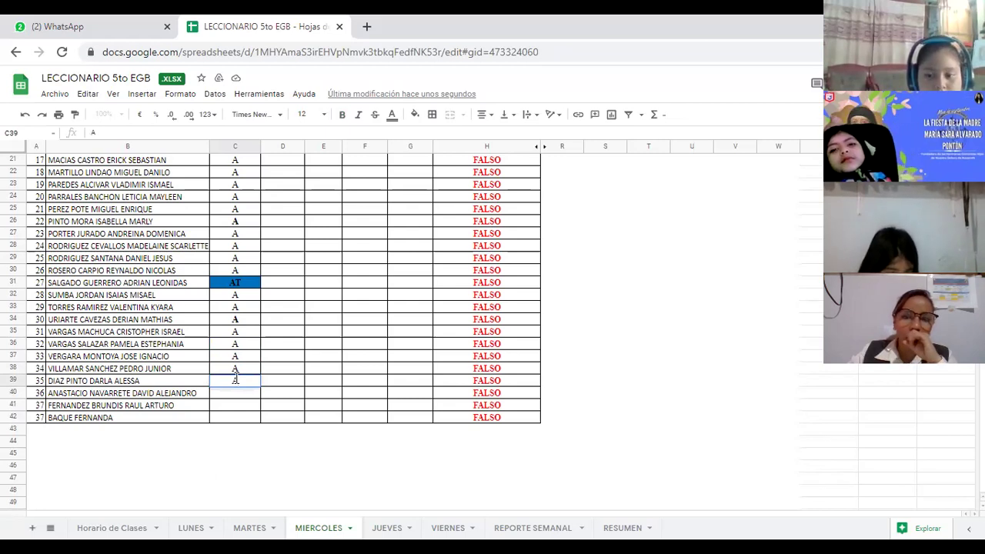
key(Return)
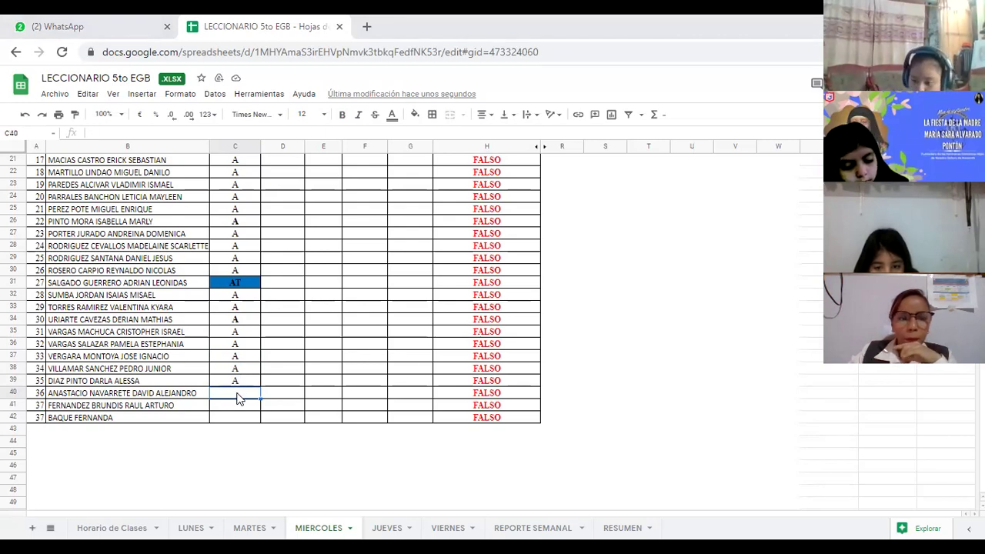
text(A)
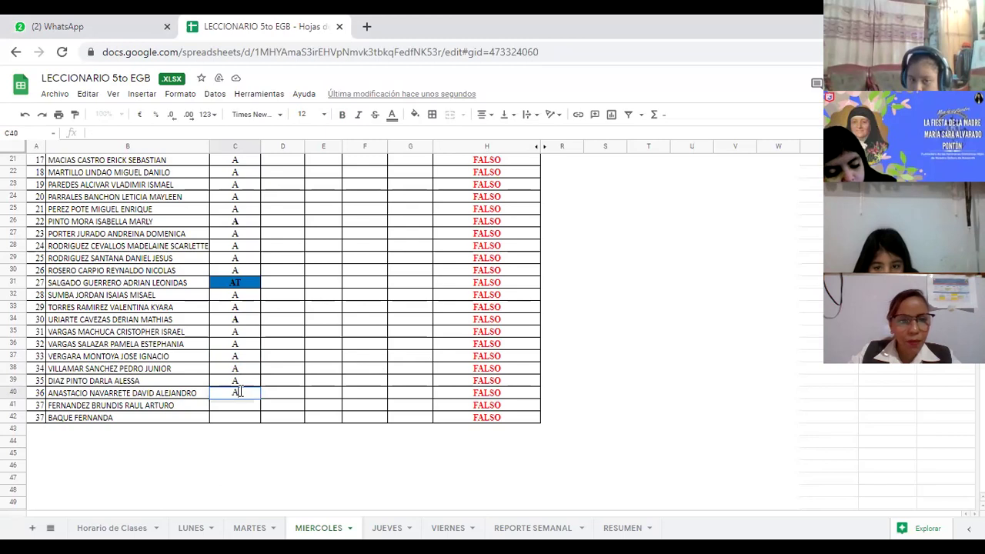
key(Return)
text(A)
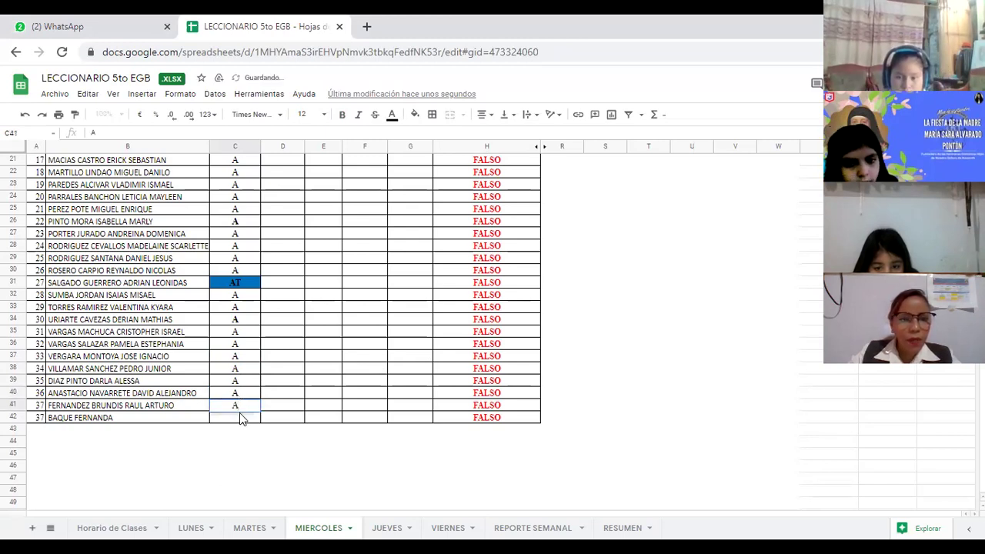
key(Return)
text(A)
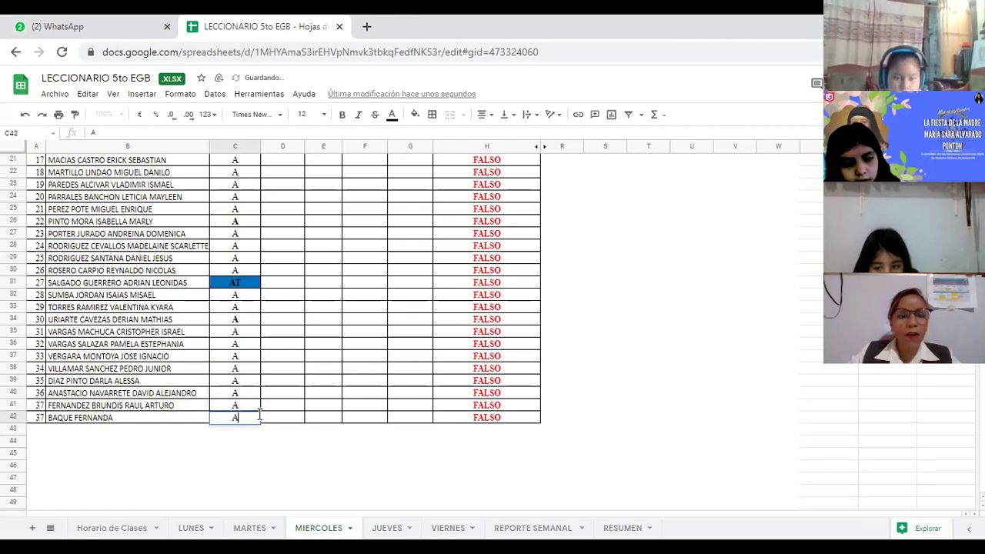
click(275, 414)
scroll(248, 339, up, 5)
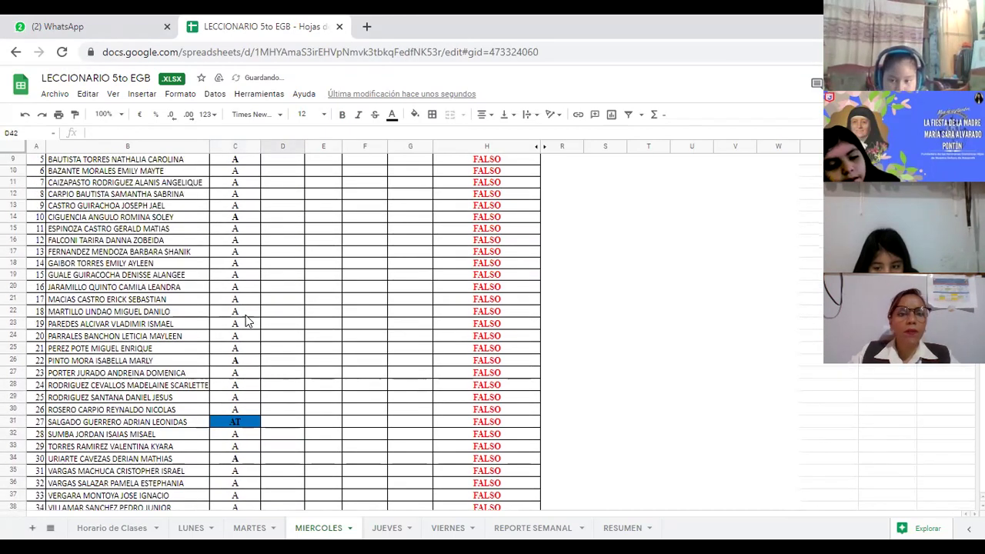
scroll(247, 320, up, 3)
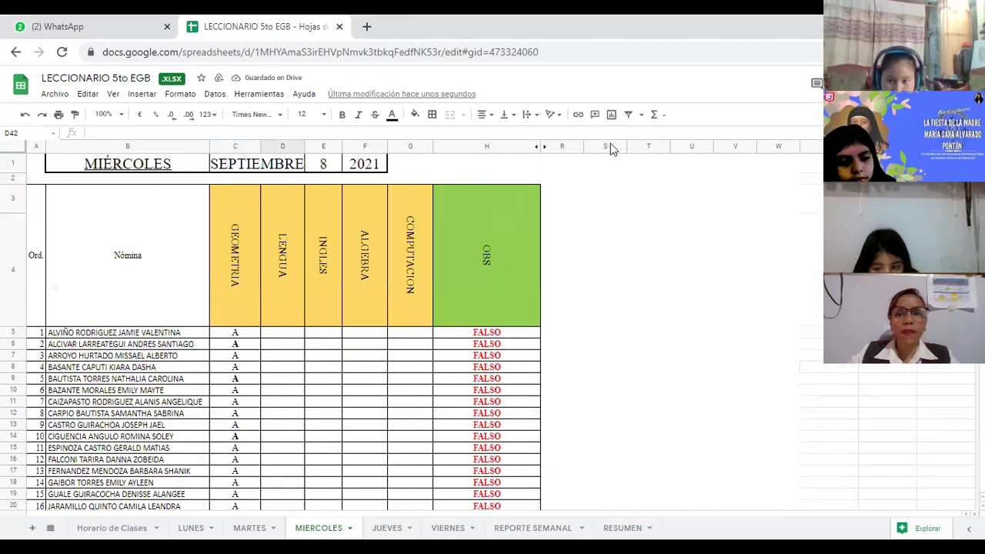